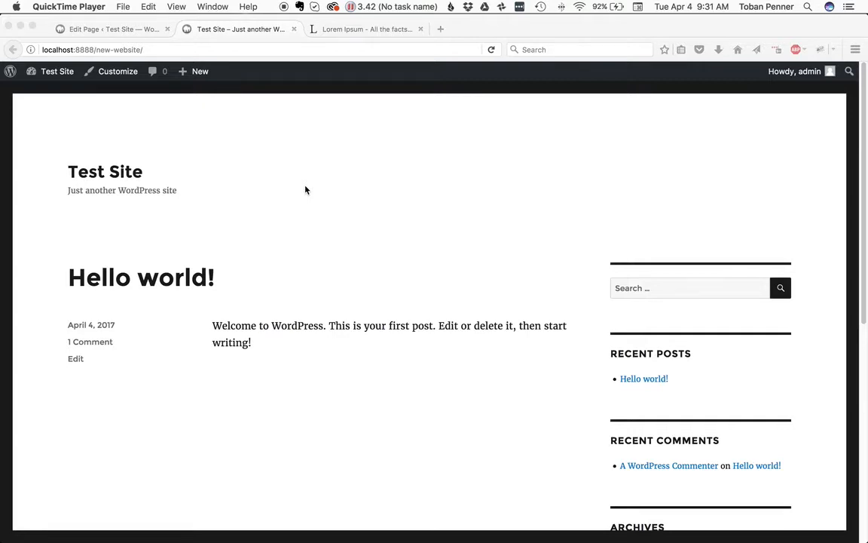
- Open the list of all pages and compare it with the navigation on the site's front page
click(96, 32)
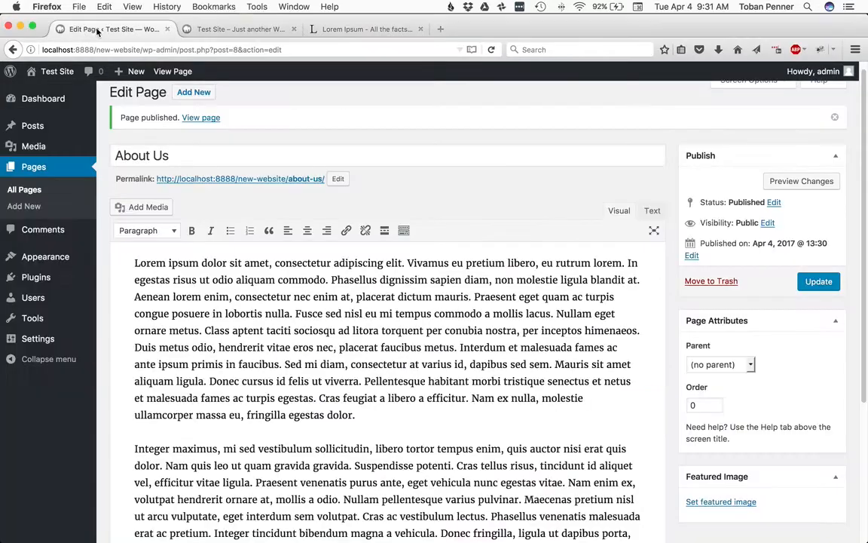
click(33, 169)
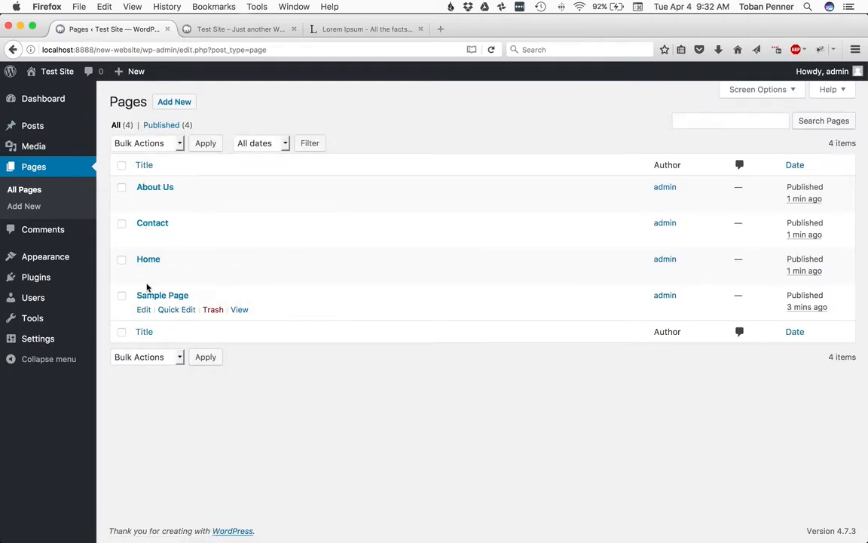
click(218, 28)
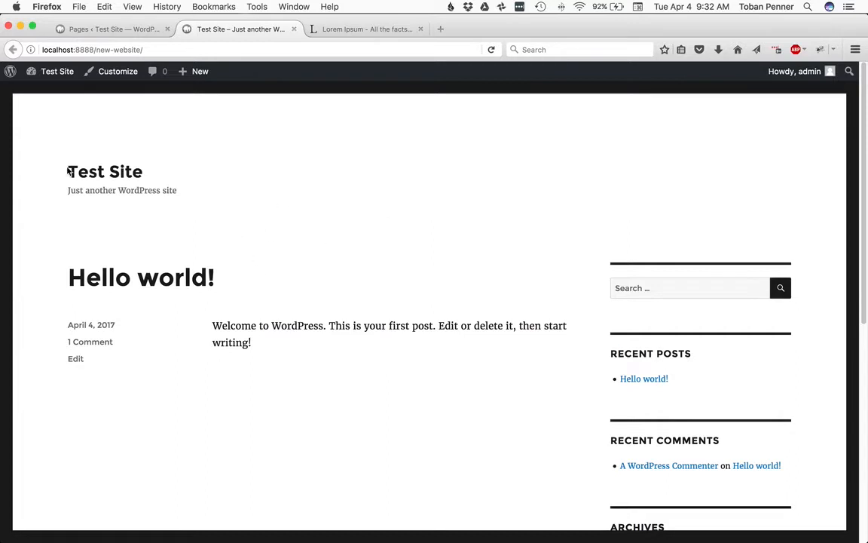
click(77, 29)
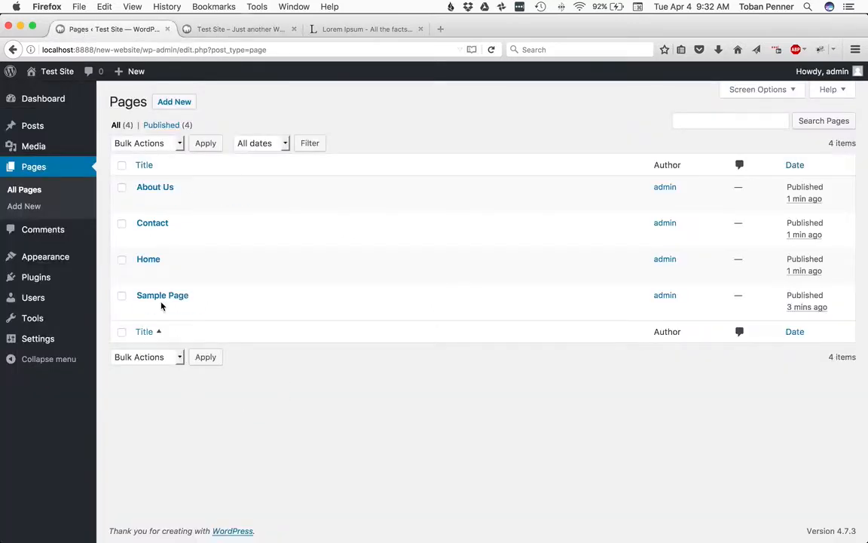
click(233, 28)
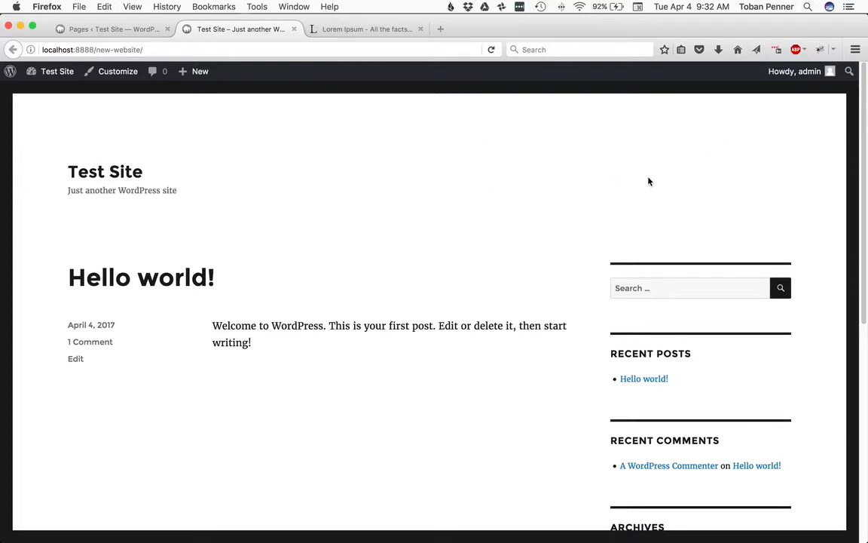
click(91, 30)
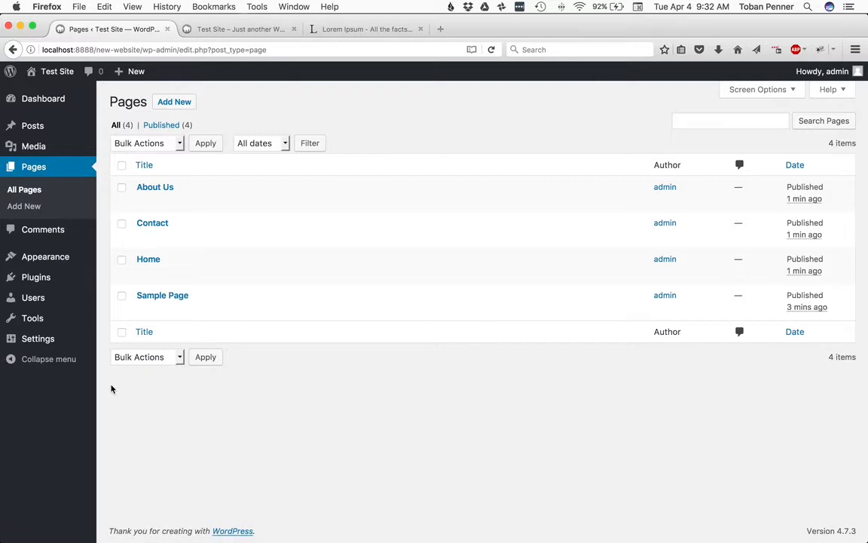
- Create a new navigation menu named "main"
mouse_move(42, 265)
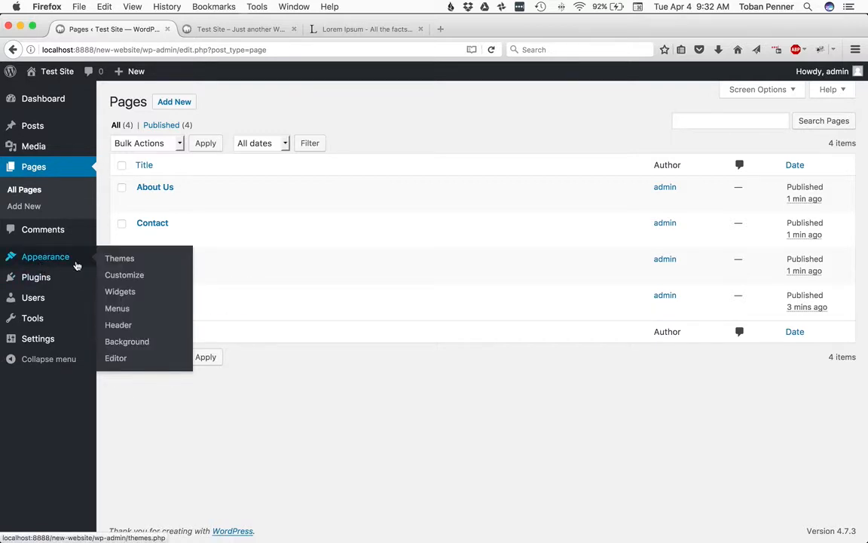
click(117, 309)
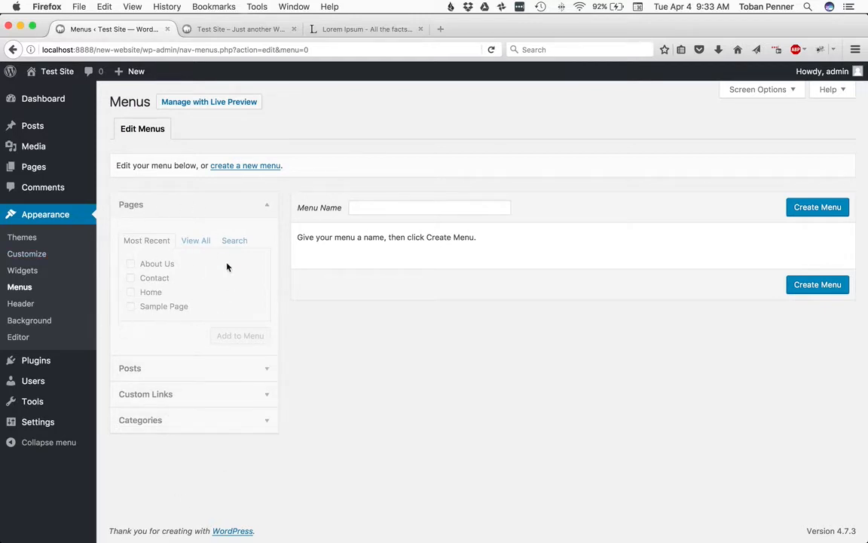
click(376, 208)
text(ma)
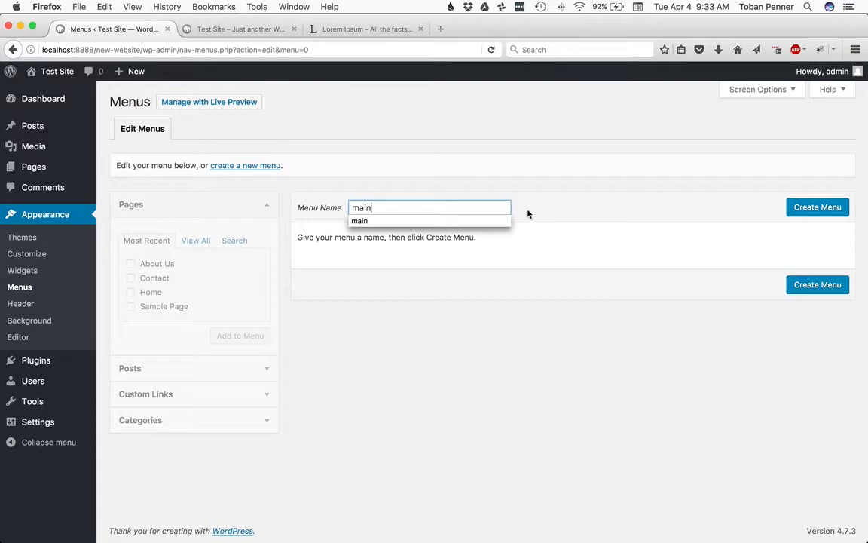
text(in)
double_click(382, 205)
click(804, 208)
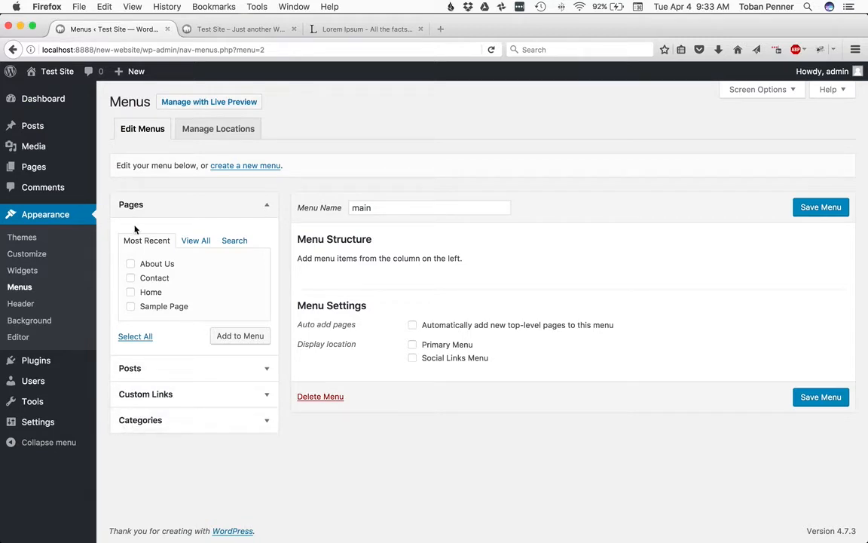
- Examine the recent and complete lists of pages available for the menu
click(154, 294)
click(150, 278)
click(157, 266)
click(195, 241)
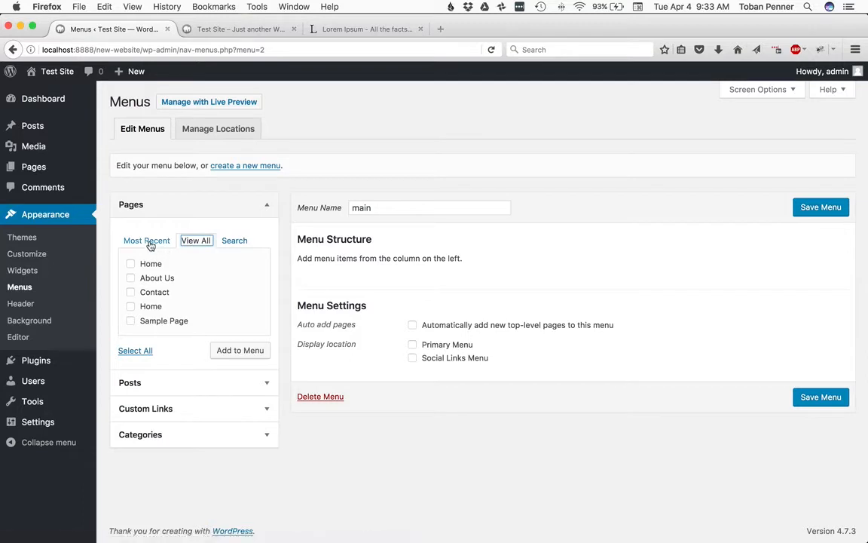
click(150, 243)
click(195, 242)
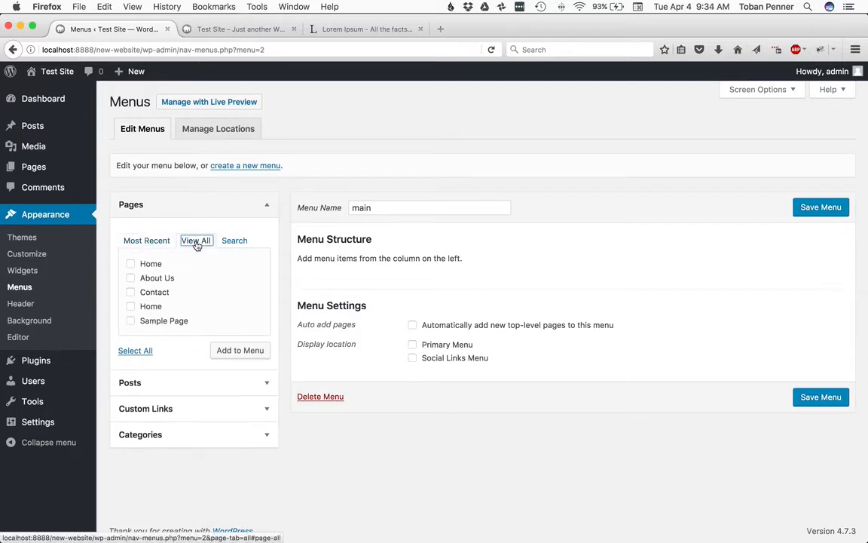
click(150, 242)
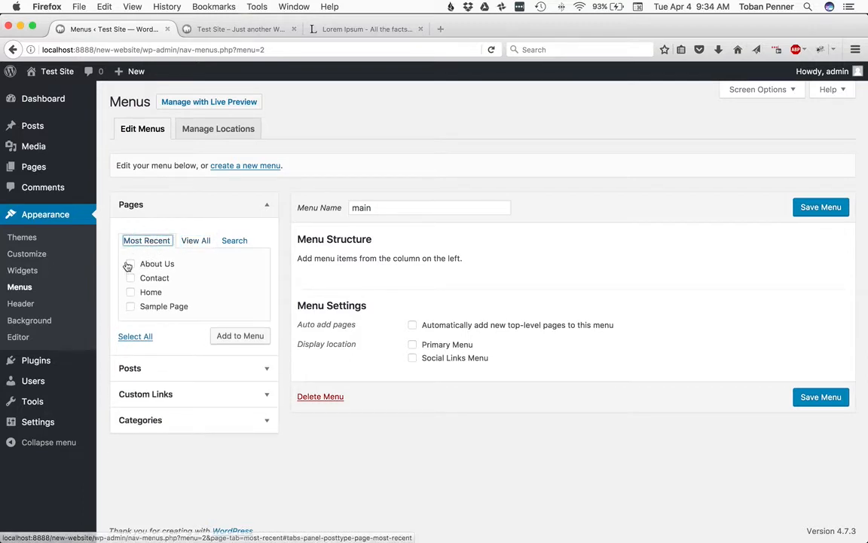
- Add the About Us, Contact and Home pages to the main menu
click(130, 264)
click(131, 277)
click(131, 292)
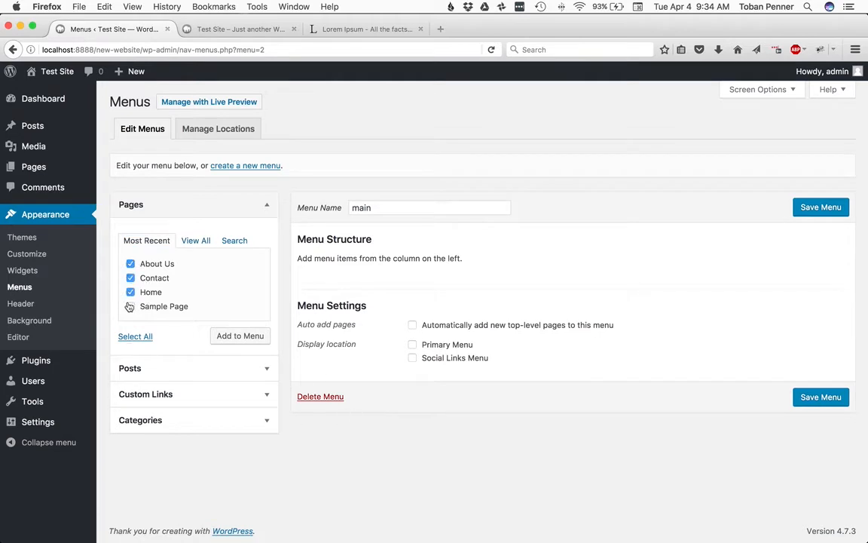
click(238, 337)
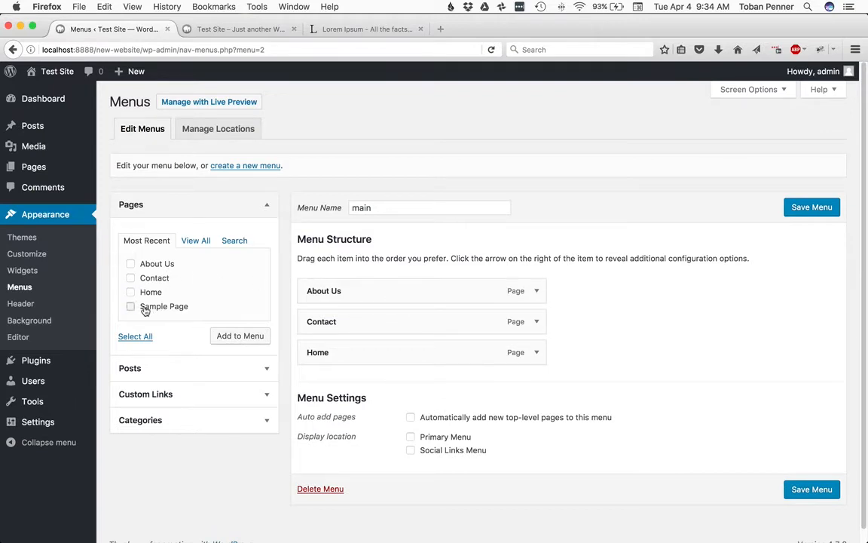
- Add Sample Page to the menu and try rearranging the order of the menu items
click(239, 336)
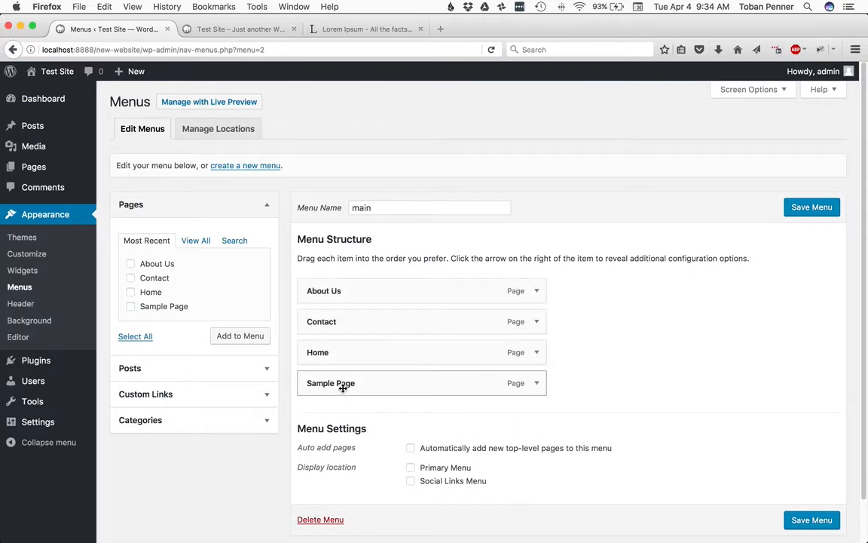
drag(344, 386, 340, 356)
drag(339, 296, 343, 325)
drag(339, 291, 397, 393)
- Remove Sample Page from the menu structure
click(537, 384)
scroll(419, 407, down, 2)
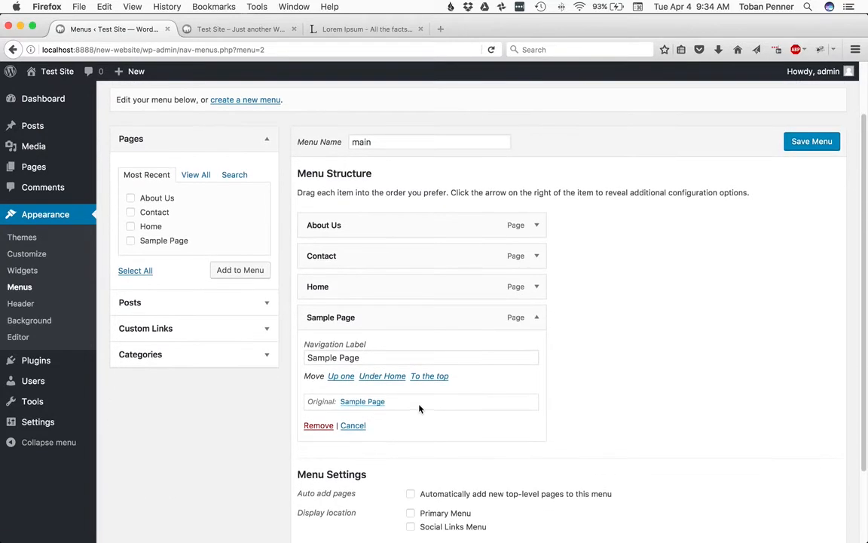
click(318, 425)
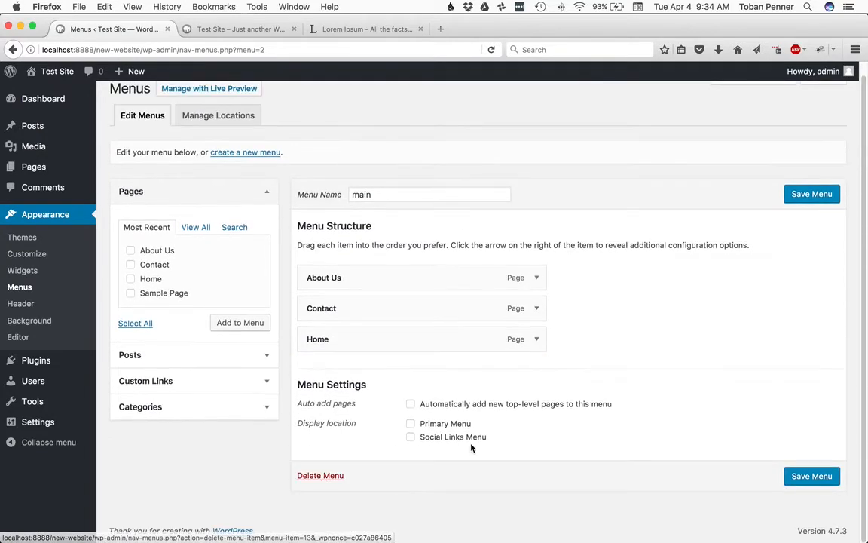
- Save the main menu and reload the site's front page to check for it
click(820, 195)
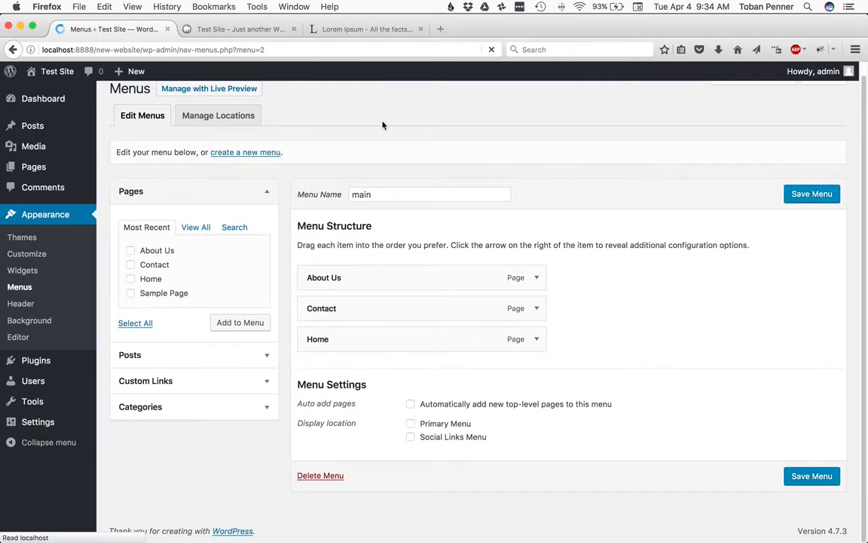
click(215, 30)
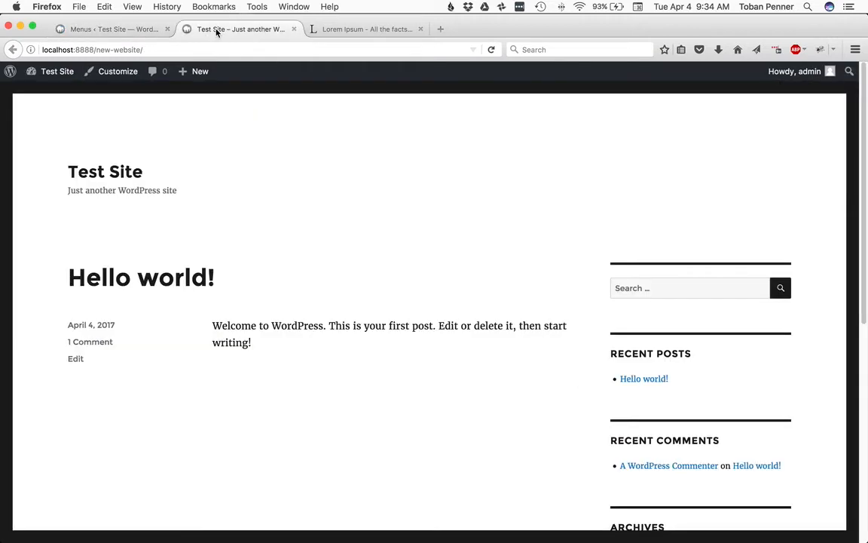
key(super+r)
- Assign the main menu to the Primary Menu display location, save it, and check it on the reloaded front page
click(115, 30)
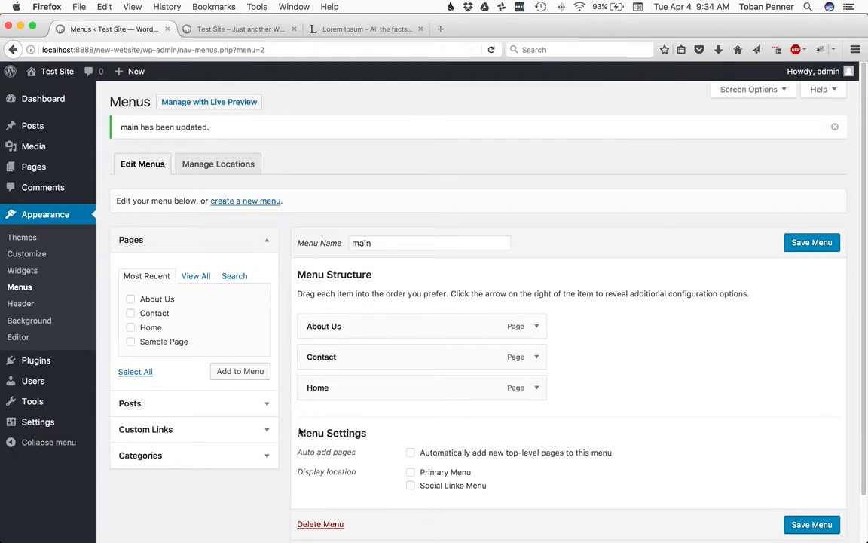
drag(294, 433, 516, 493)
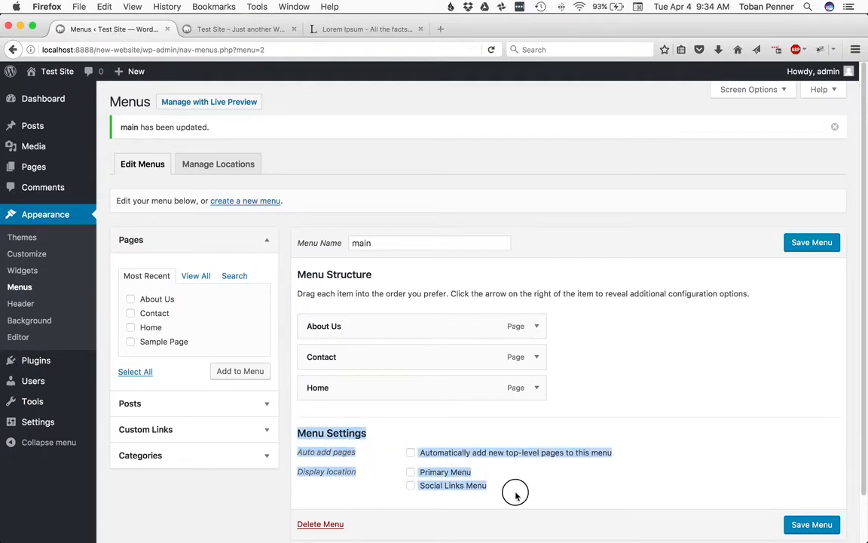
click(516, 498)
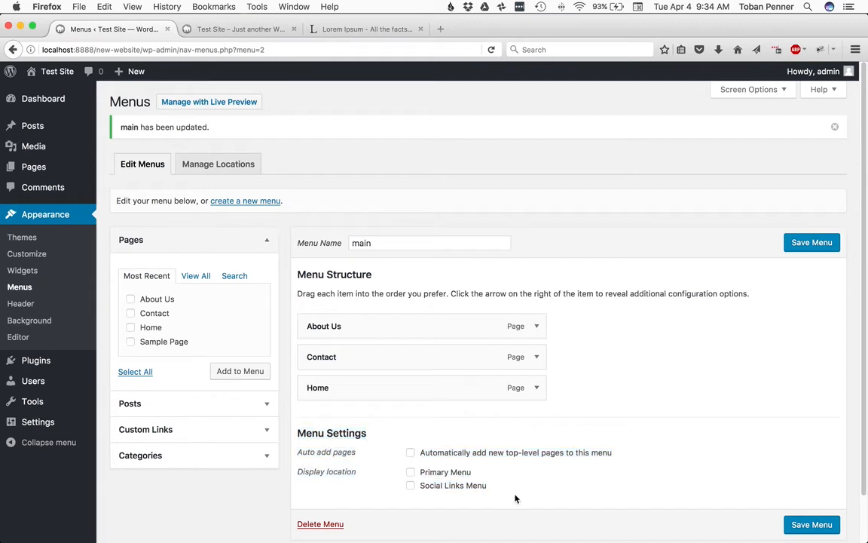
click(410, 473)
click(814, 525)
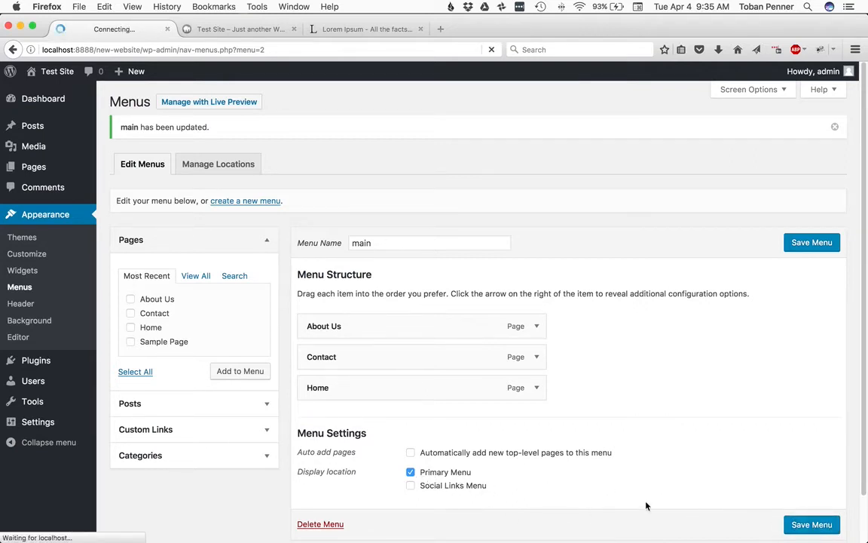
click(251, 33)
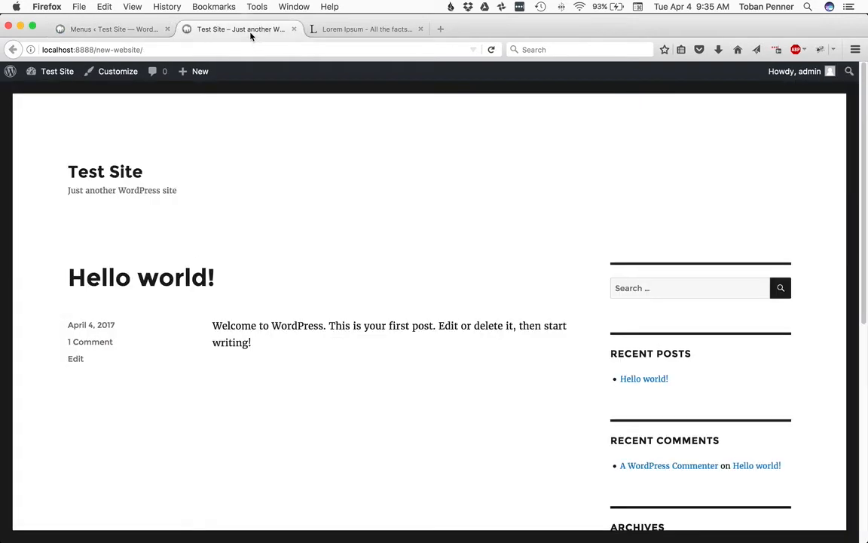
key(super+r)
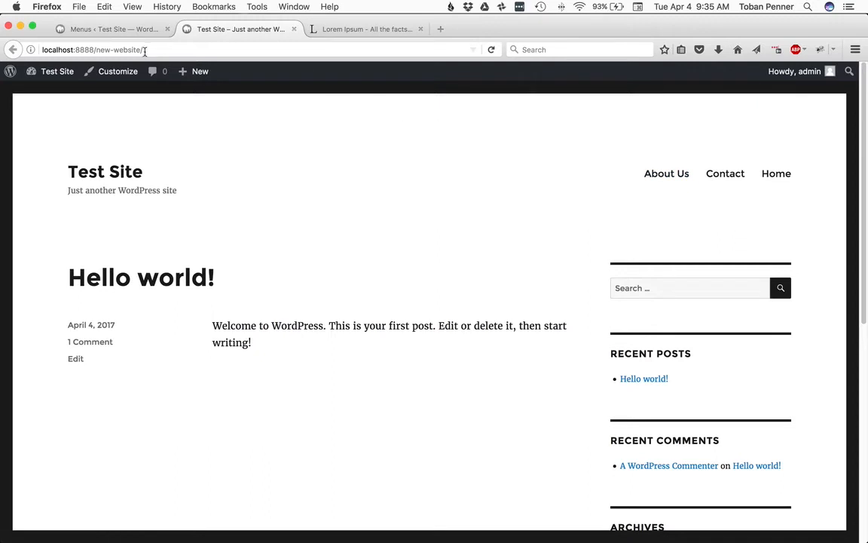
- Move Home to the first position in the menu, save it, and check the order on the reloaded front page
click(95, 31)
drag(341, 390, 340, 325)
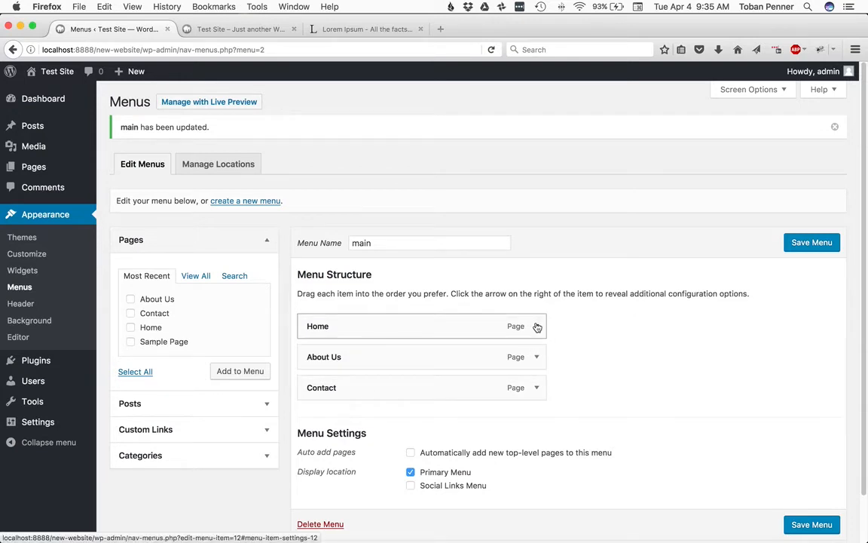
click(814, 243)
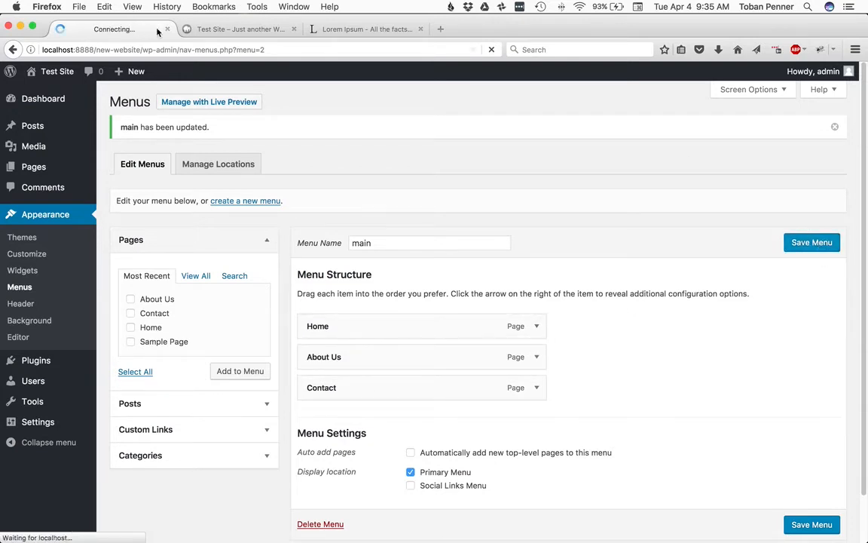
click(209, 32)
click(490, 51)
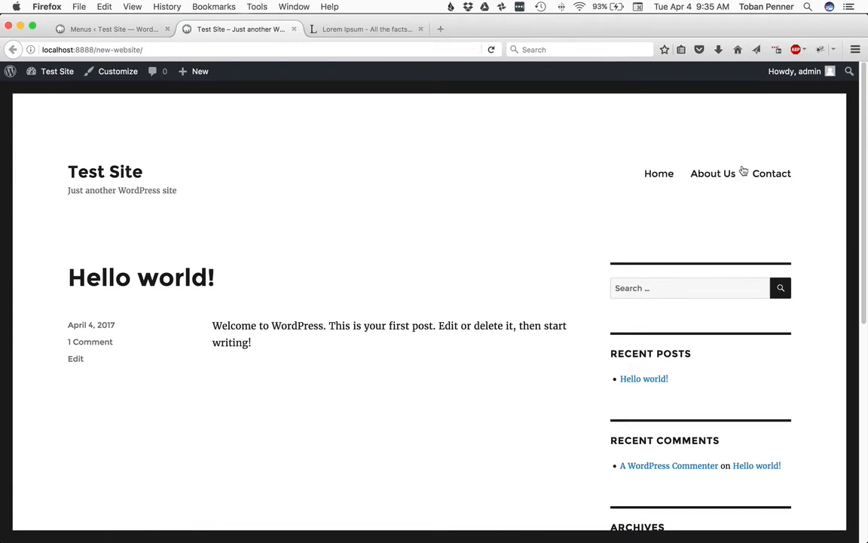
- Add Sample Page to the menu as a sub item of About Us and save the menu
click(96, 29)
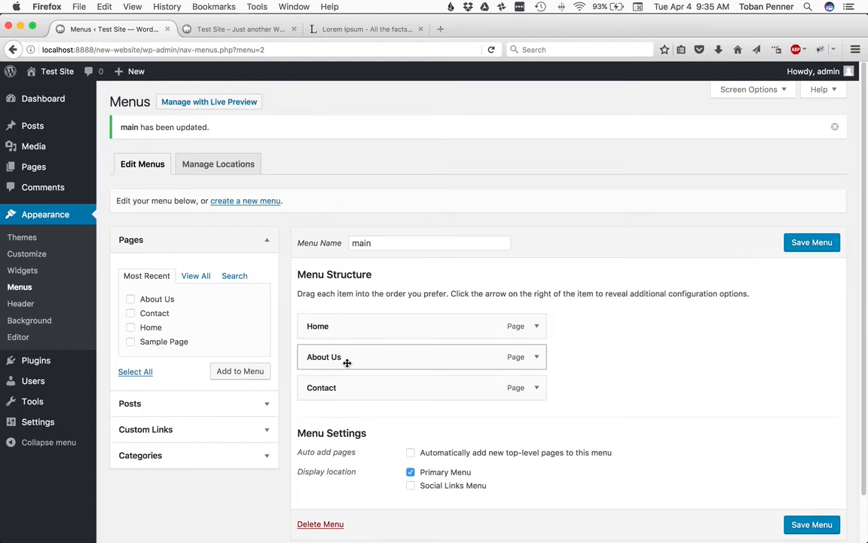
click(130, 341)
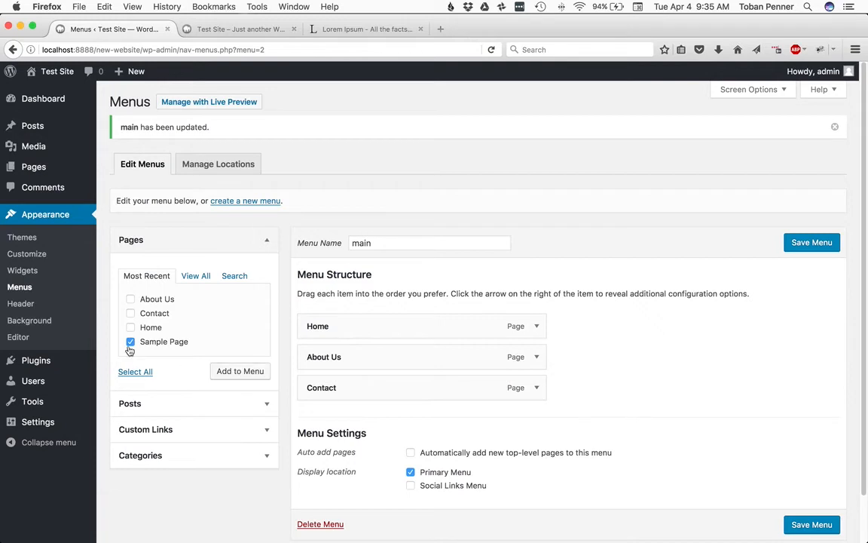
click(240, 370)
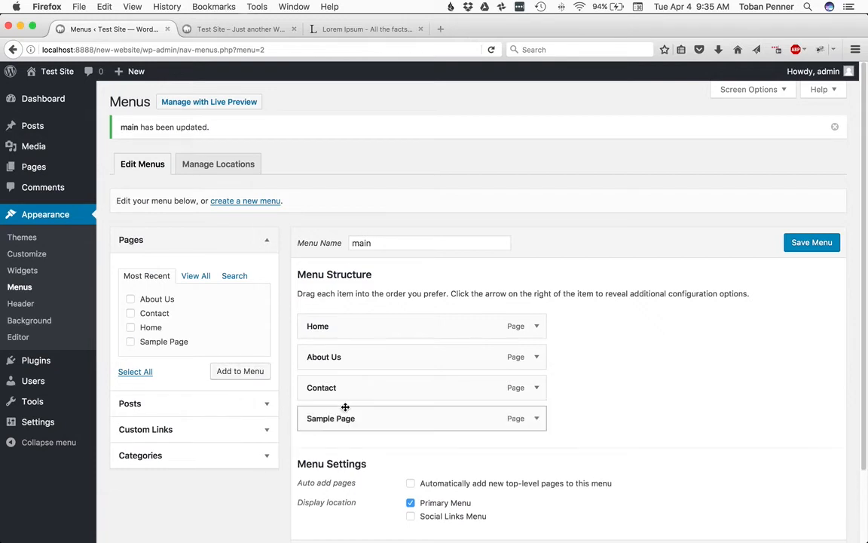
drag(345, 417, 346, 387)
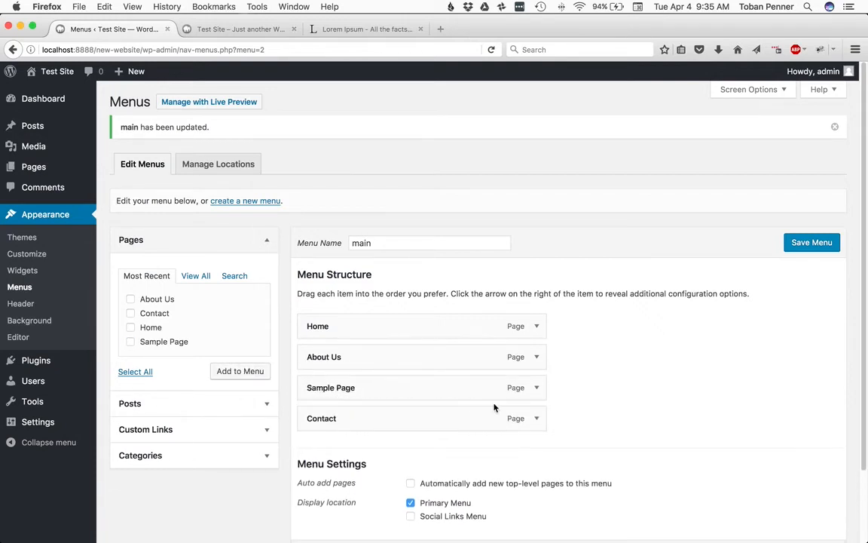
drag(437, 394, 456, 394)
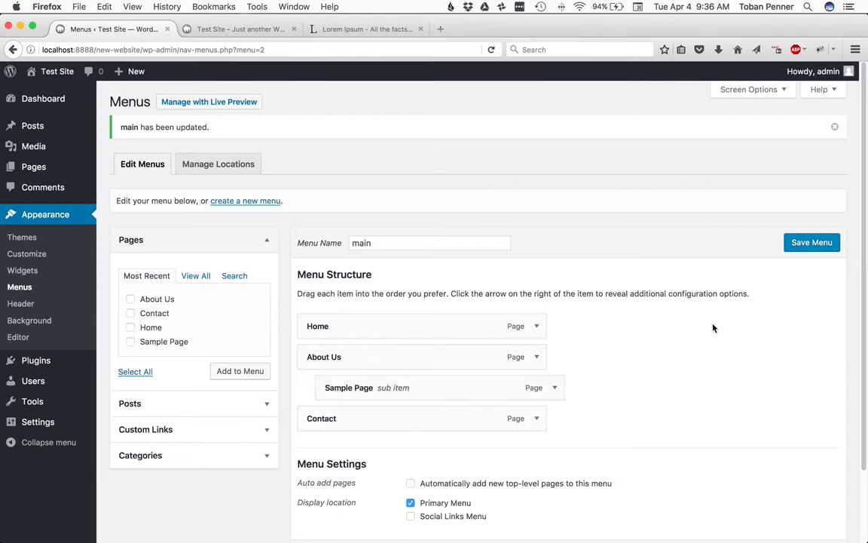
click(805, 244)
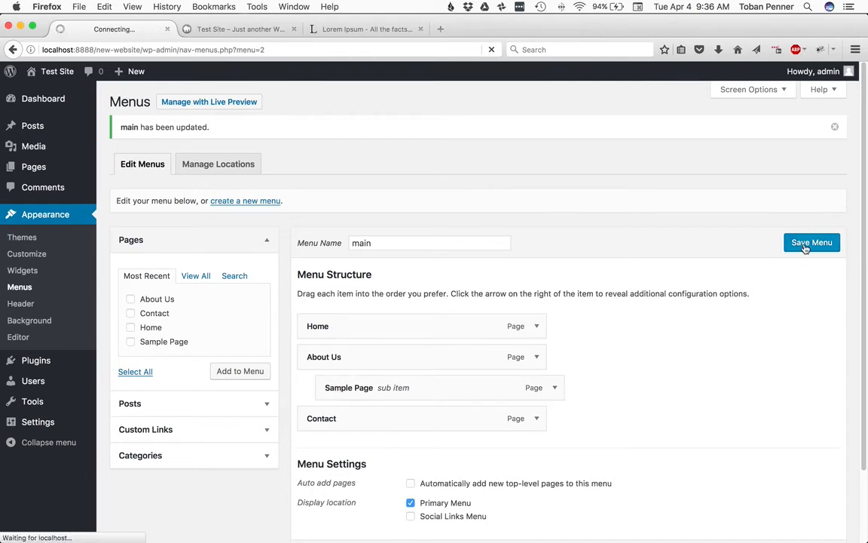
- Reload the site's front page and check the submenu under About Us in the navigation
click(231, 30)
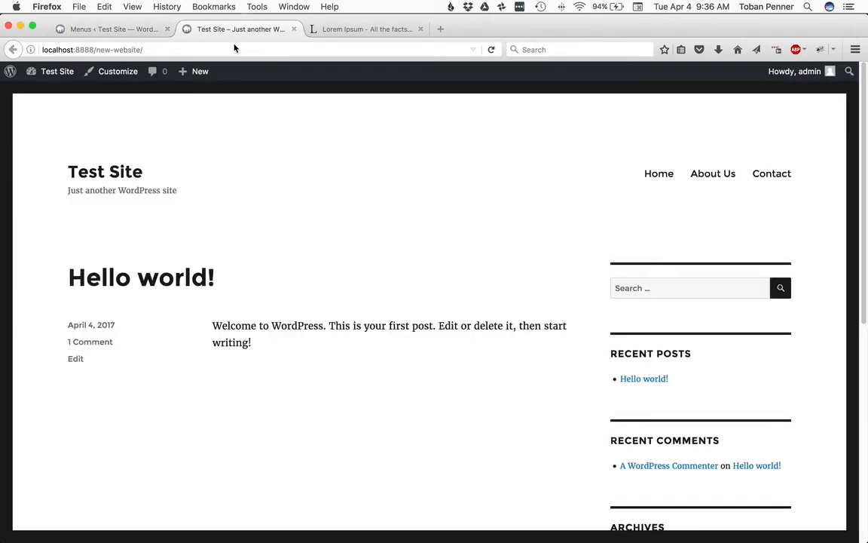
click(491, 49)
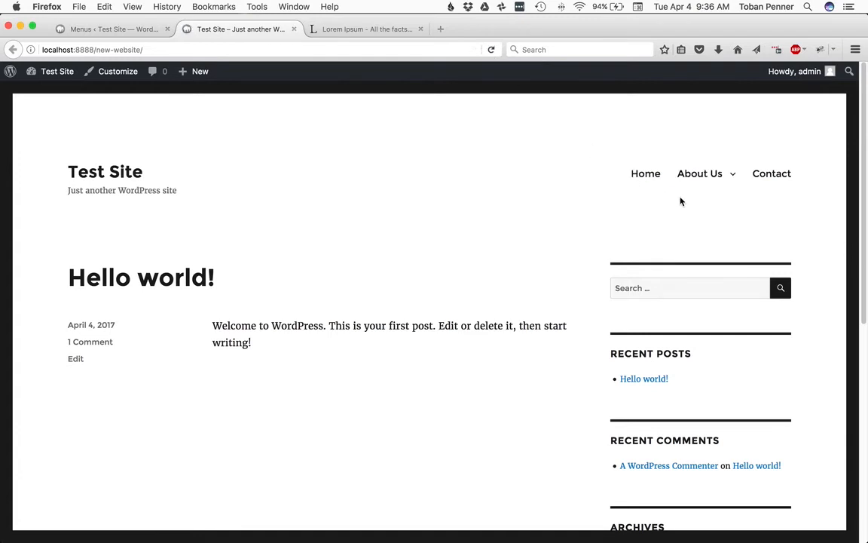
mouse_move(709, 176)
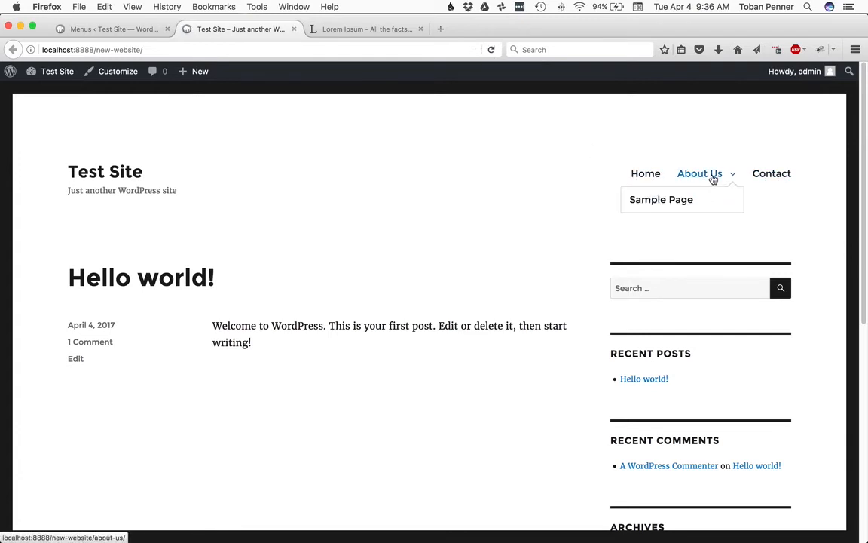
- Return to the menu editor and examine the Home item's navigation label settings, leaving them as they are
click(107, 32)
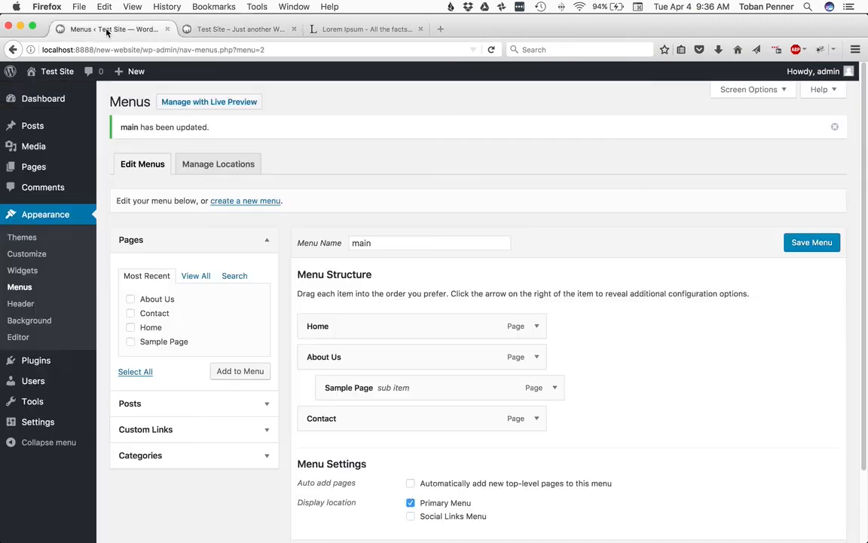
scroll(306, 450, down, 1)
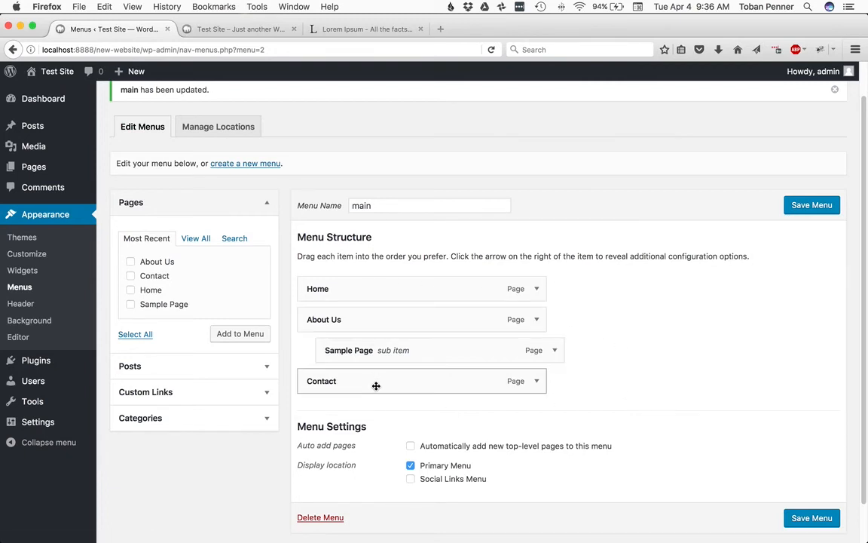
click(538, 289)
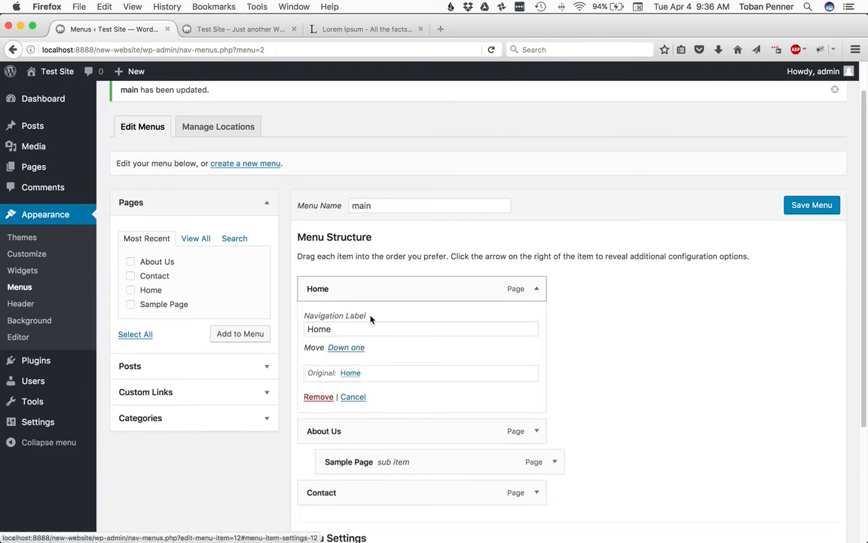
double_click(316, 329)
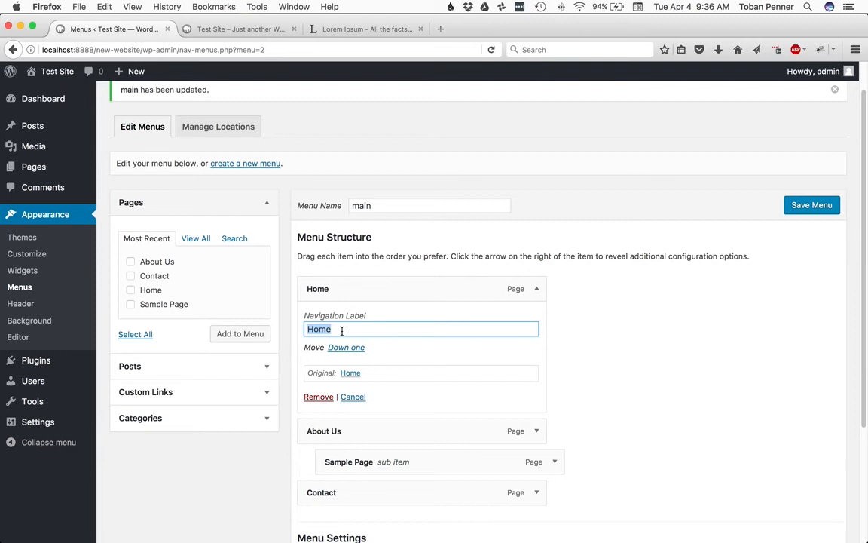
click(538, 289)
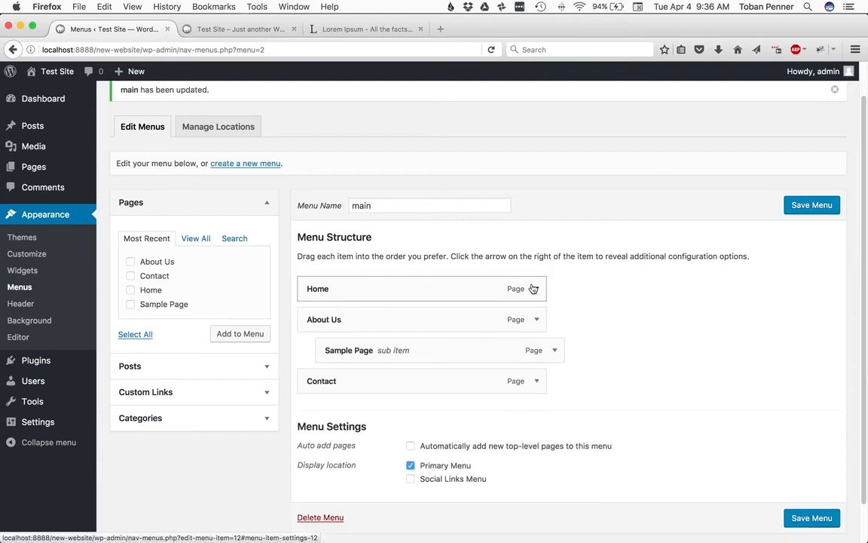
- Change the navigation label of the About Us menu item to About and save the menu
click(540, 325)
scroll(453, 302, down, 3)
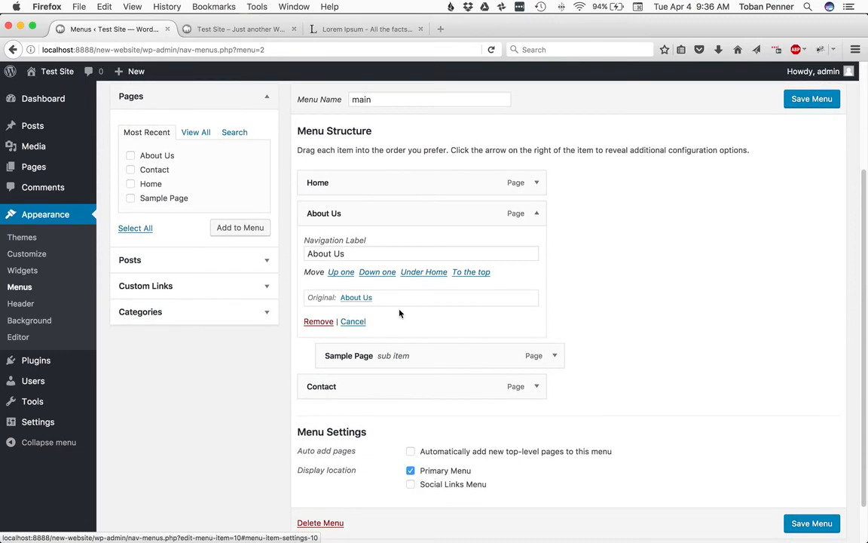
click(333, 254)
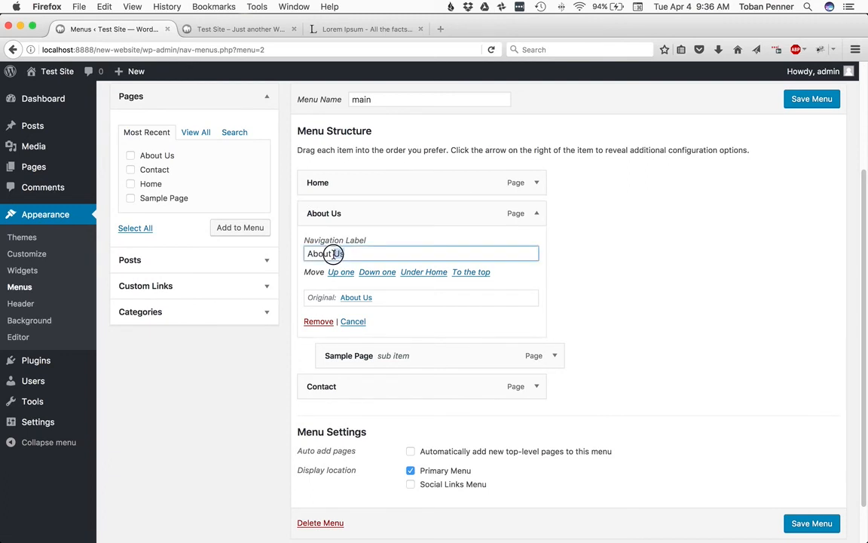
double_click(336, 253)
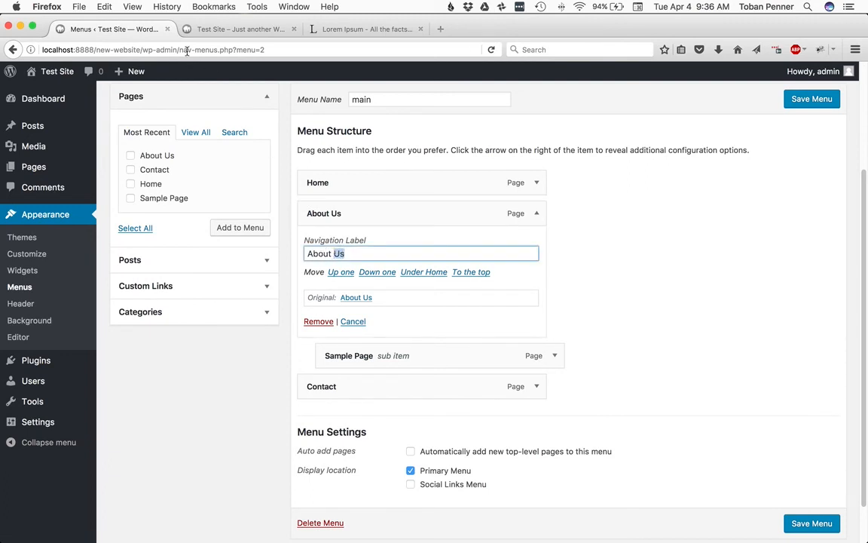
click(239, 31)
mouse_move(711, 184)
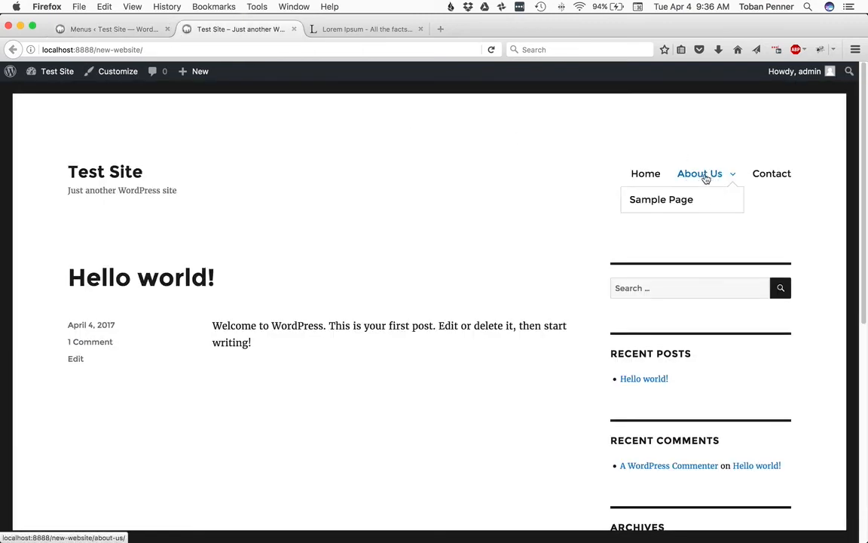
click(142, 31)
key(BackSpace)
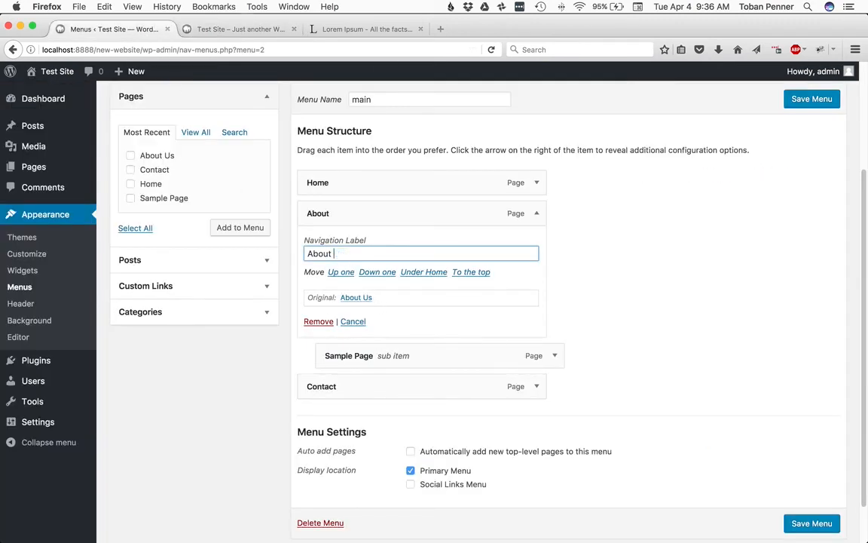
click(805, 99)
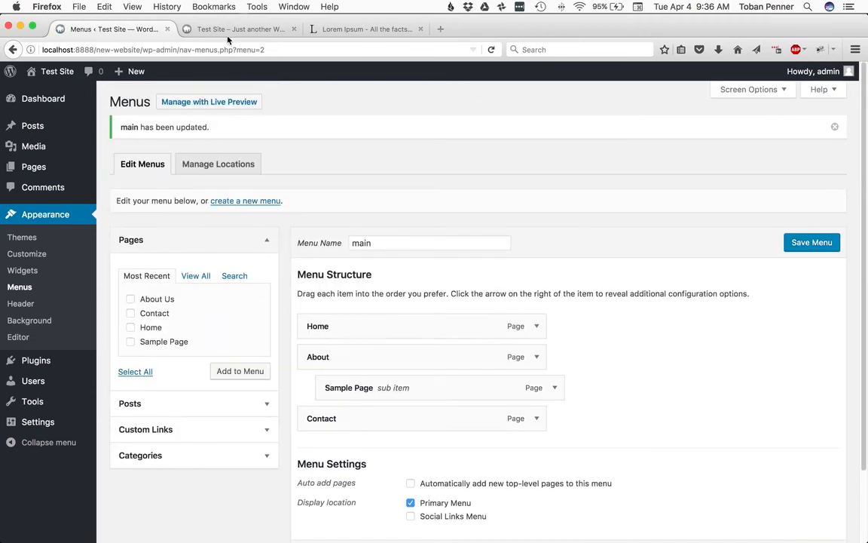
- Reload the site's front page, open the About page from the navigation, and check its page title
click(230, 30)
key(super+r)
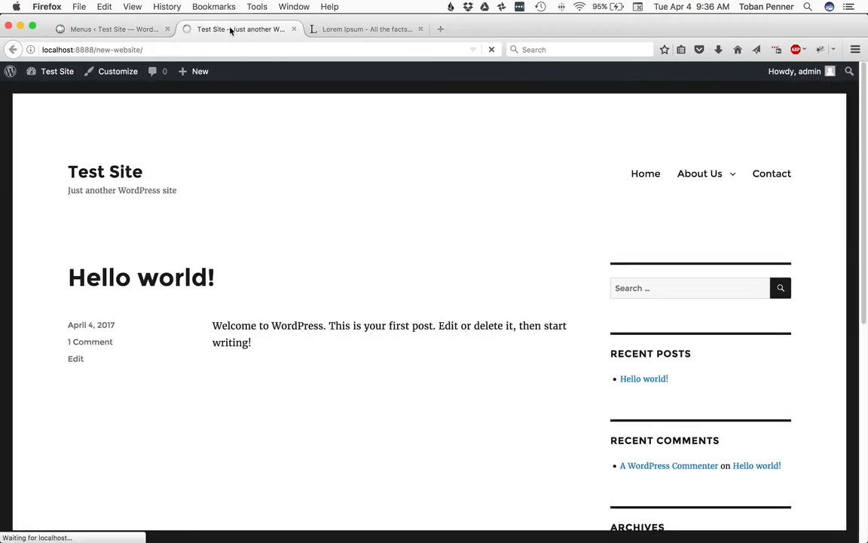
click(706, 176)
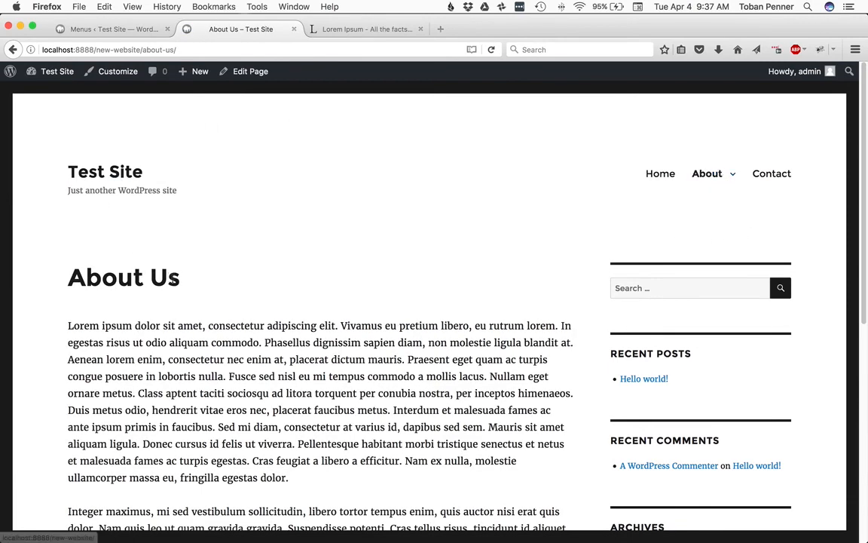
drag(181, 277, 70, 277)
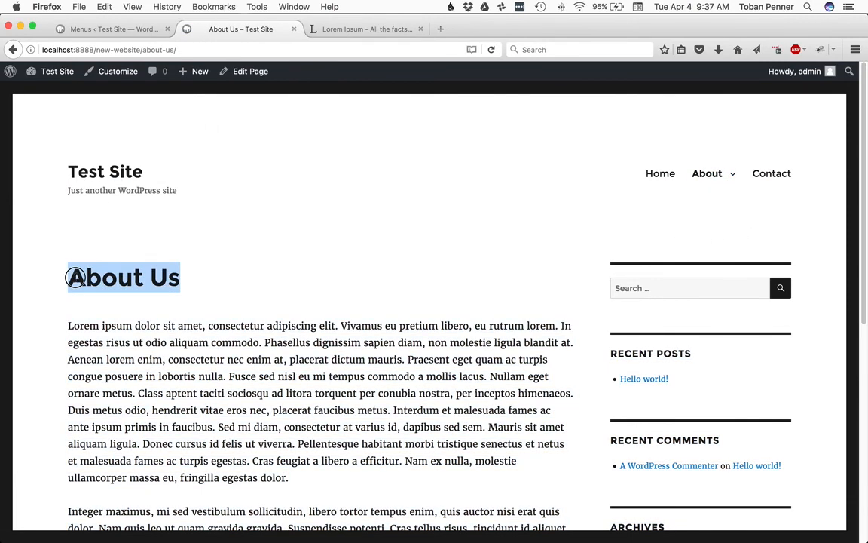
- Return to the menu editor and examine the URL and link text options for adding custom links
click(115, 29)
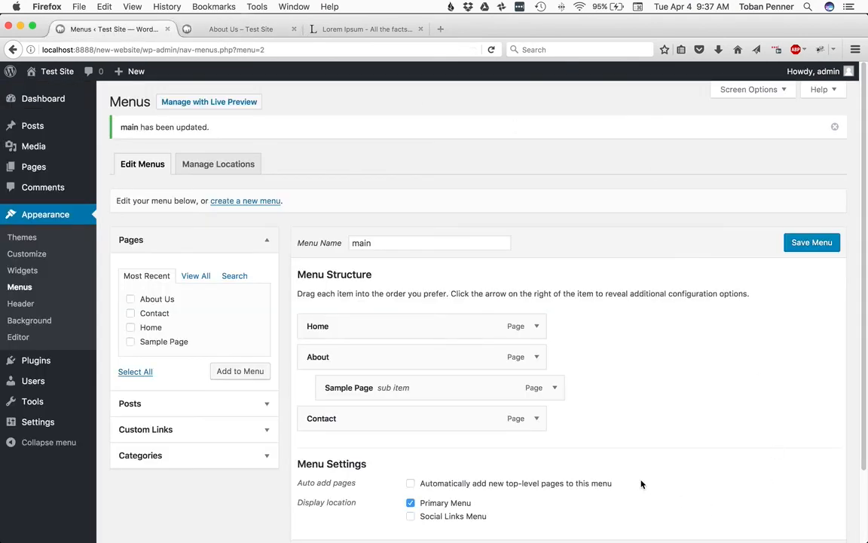
scroll(641, 484, down, 1)
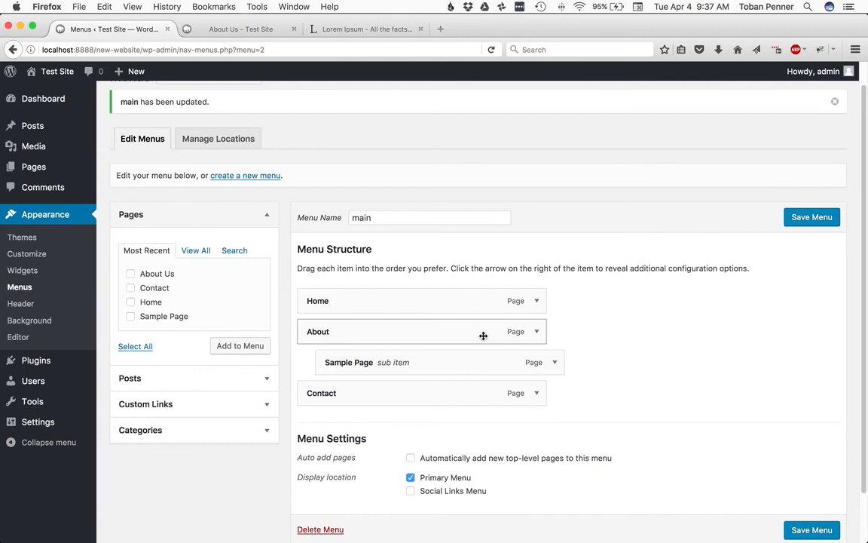
click(266, 404)
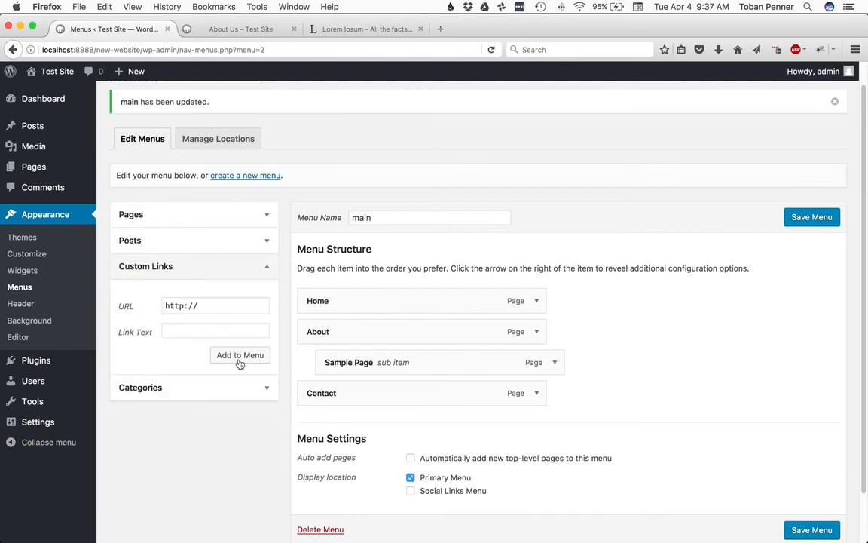
drag(203, 306, 148, 302)
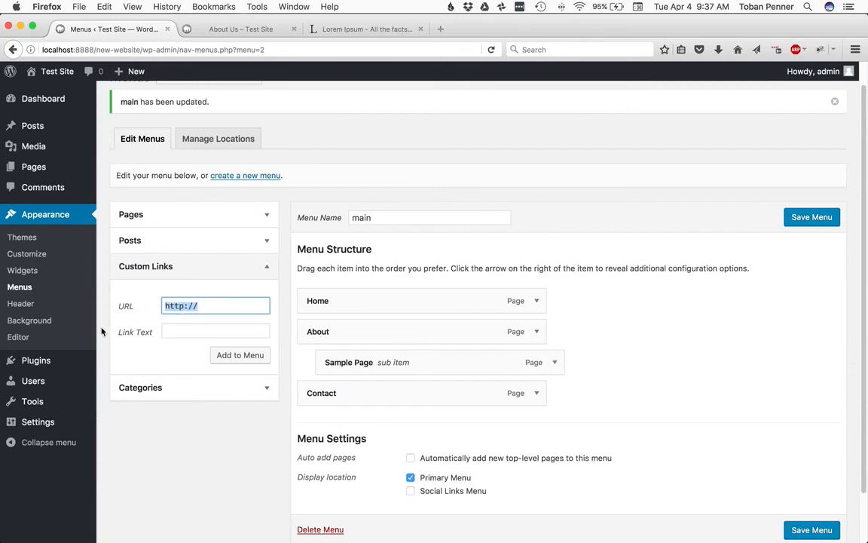
click(180, 331)
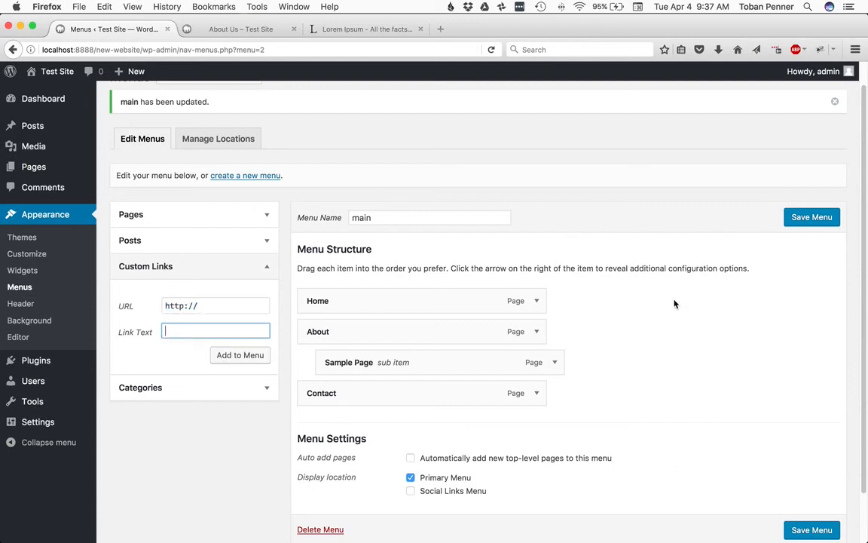
scroll(645, 389, down, 2)
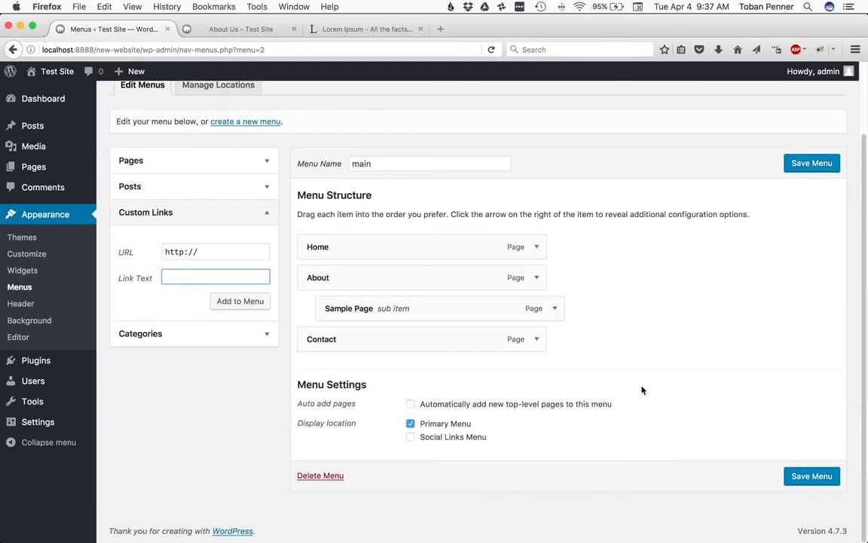
scroll(642, 389, up, 3)
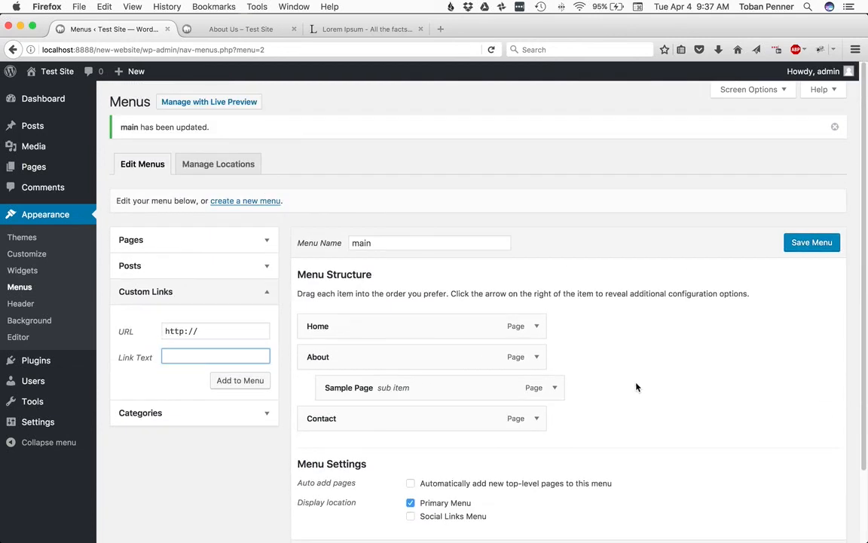